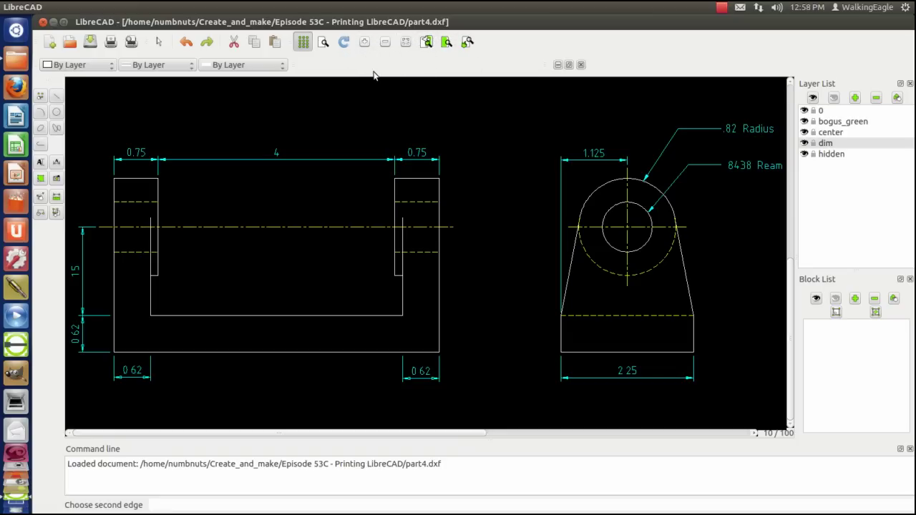
Open the print preview of part4.dxf, showing both views on a portrait page at 1:1.59756.
{"action": "left_click_drag", "start_coordinate": [372, 75], "coordinate": [385, 94]}
{"action": "left_click_drag", "start_coordinate": [328, 99], "coordinate": [327, 99]}
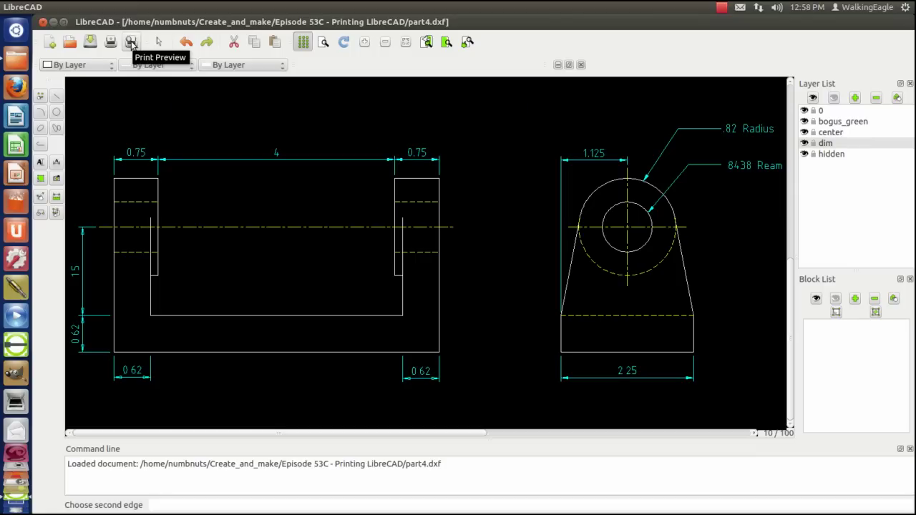
{"action": "left_click", "coordinate": [131, 43]}
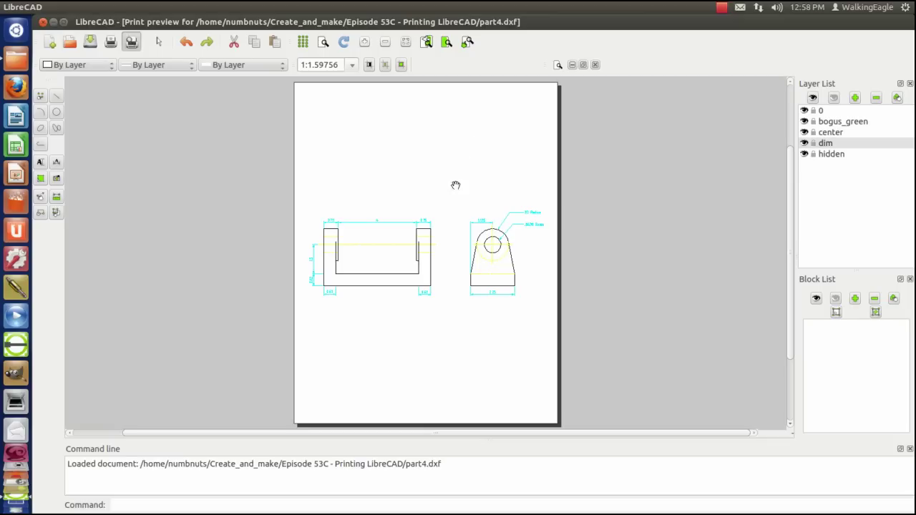
Set the Letter paper to landscape in Current Drawing Preferences, then reopen the print preview at 1:1.19879.
{"action": "left_click", "coordinate": [596, 65]}
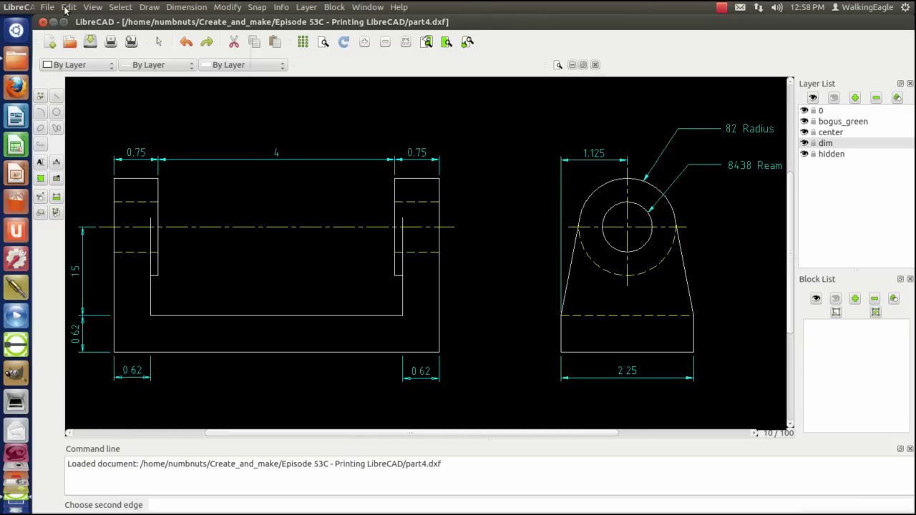
{"action": "left_click", "coordinate": [67, 8]}
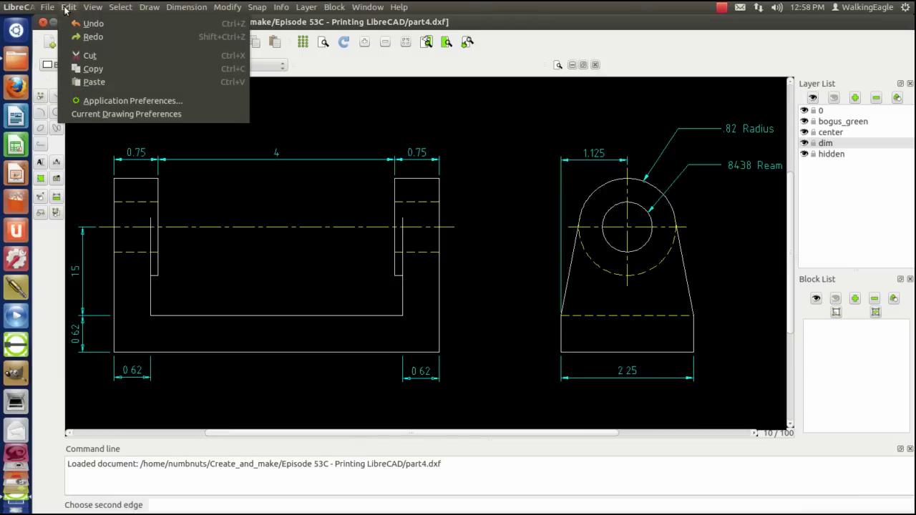
{"action": "left_click", "coordinate": [102, 115]}
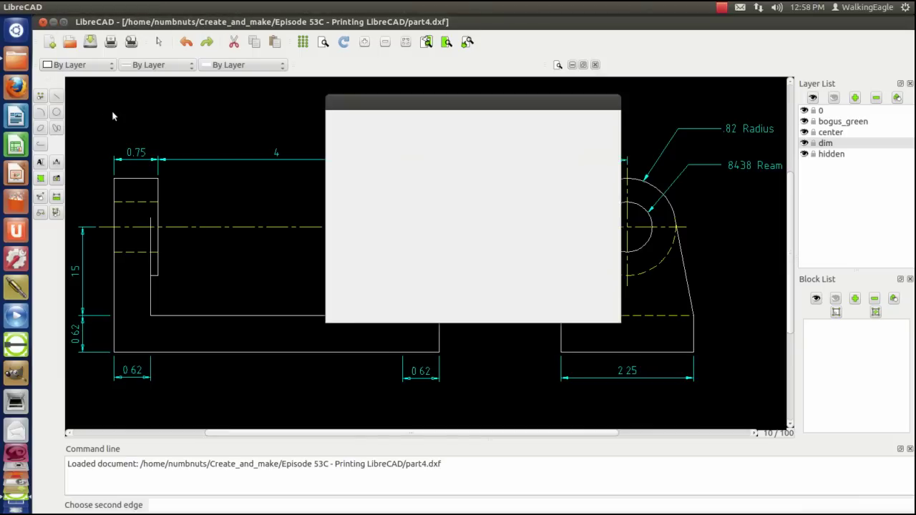
{"action": "left_click", "coordinate": [348, 125]}
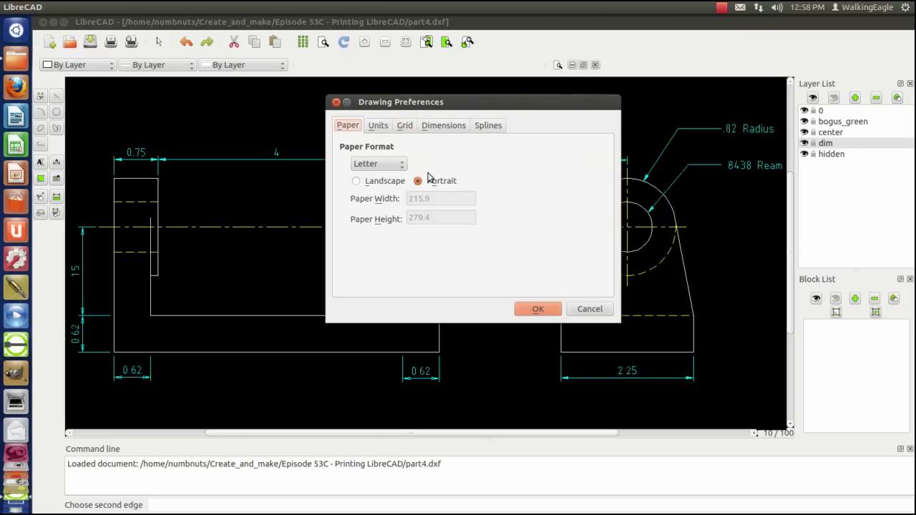
{"action": "left_click", "coordinate": [356, 181]}
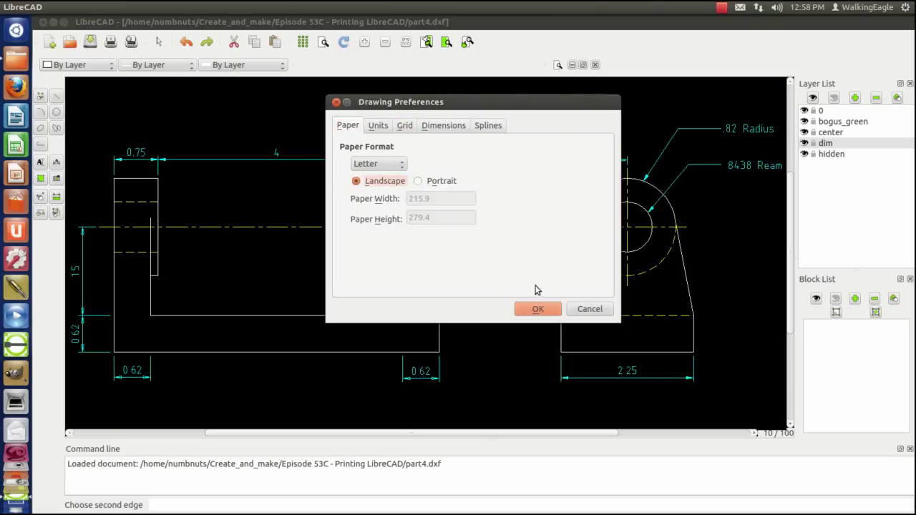
{"action": "left_click", "coordinate": [537, 309]}
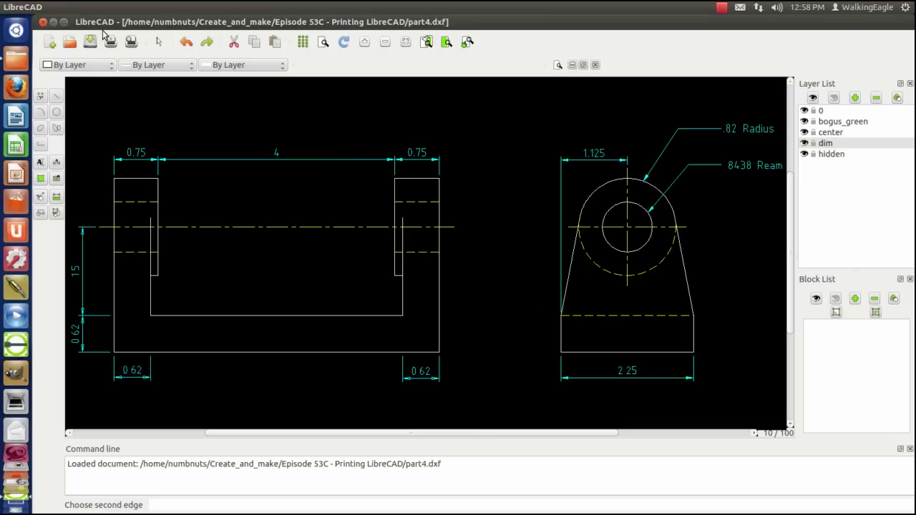
{"action": "left_click", "coordinate": [131, 42]}
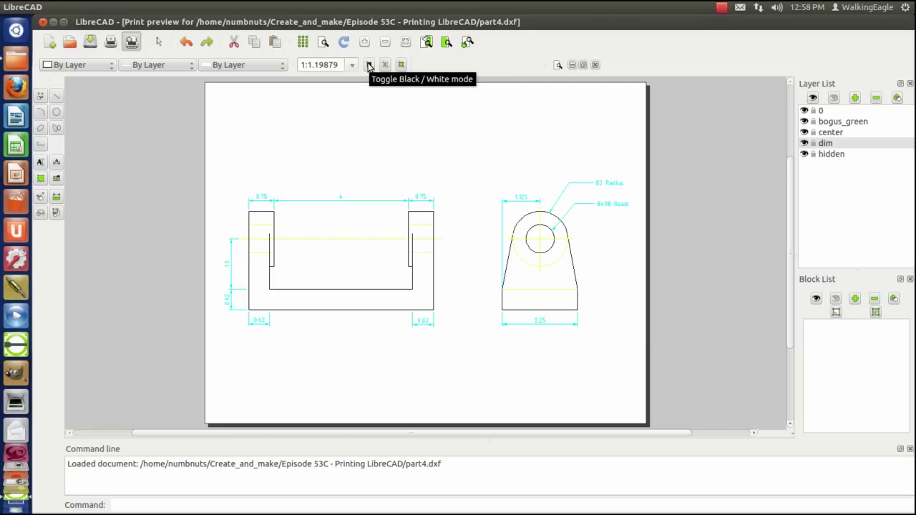
Turn on black-and-white preview, then center and fit the drawing on the landscape page.
{"action": "left_click", "coordinate": [369, 65]}
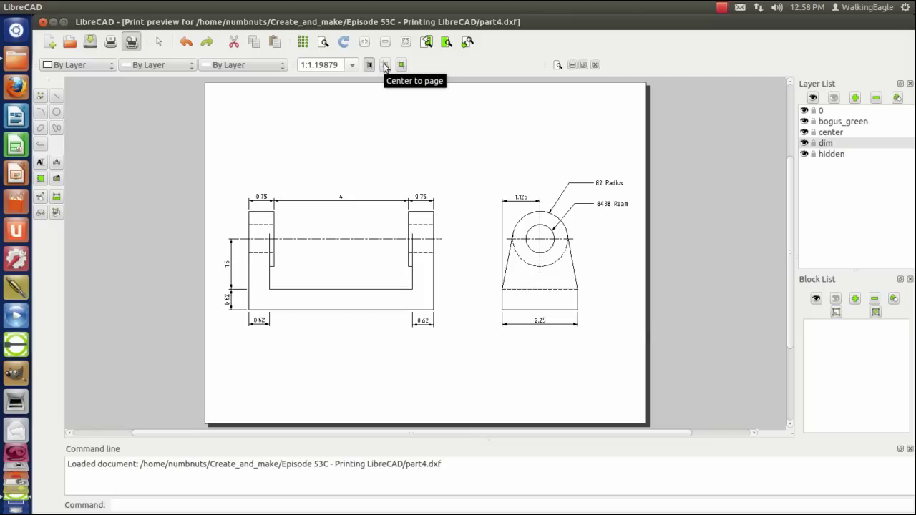
{"action": "left_click", "coordinate": [385, 66]}
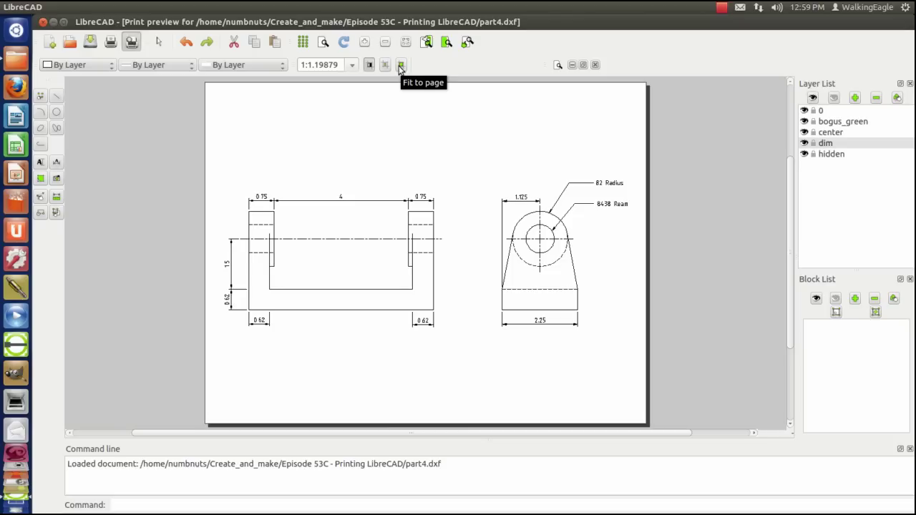
{"action": "left_click", "coordinate": [401, 66]}
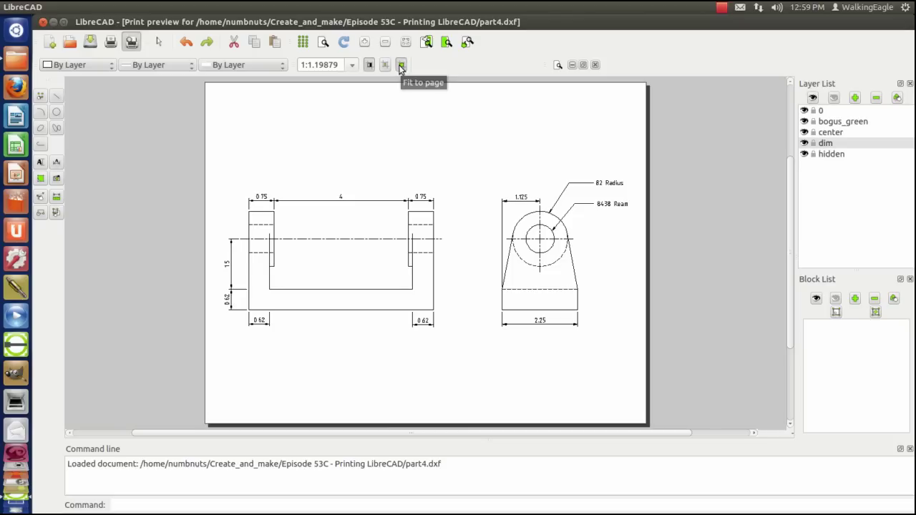
Try the 1" = 1" preset print scale, then fit the drawing to the page again.
{"action": "left_click", "coordinate": [346, 67]}
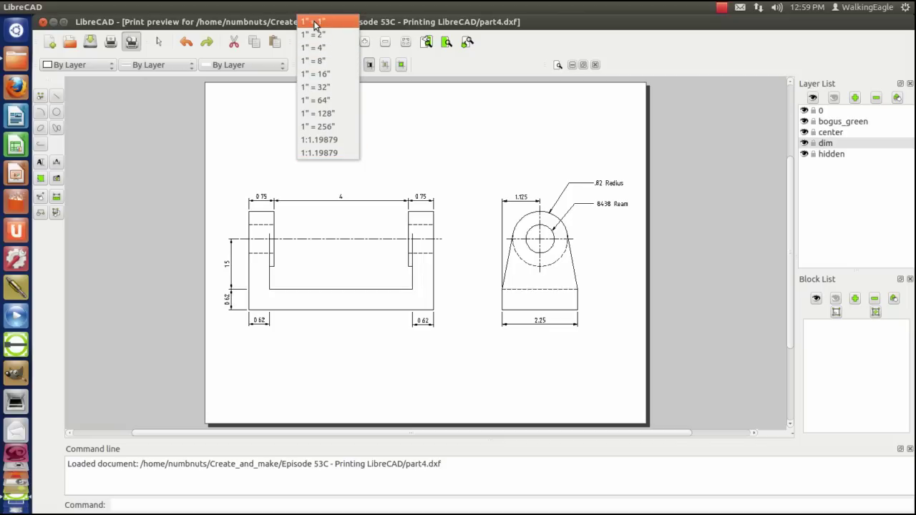
{"action": "left_click", "coordinate": [315, 25]}
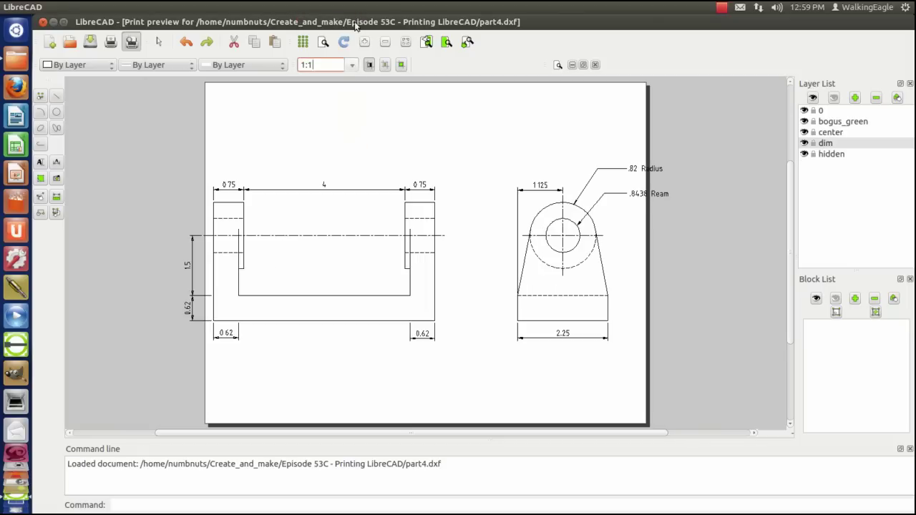
{"action": "left_click", "coordinate": [402, 65]}
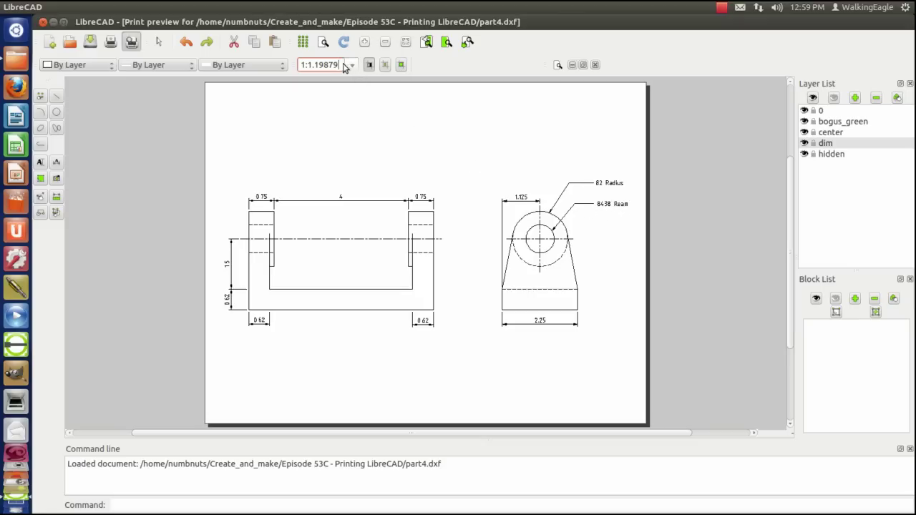
Enter 1:1.25 as the print scale in the preview's scale box.
{"action": "left_click_drag", "start_coordinate": [340, 65], "coordinate": [308, 64]}
{"action": "type", "text": "25"}
{"action": "key", "text": "Return"}
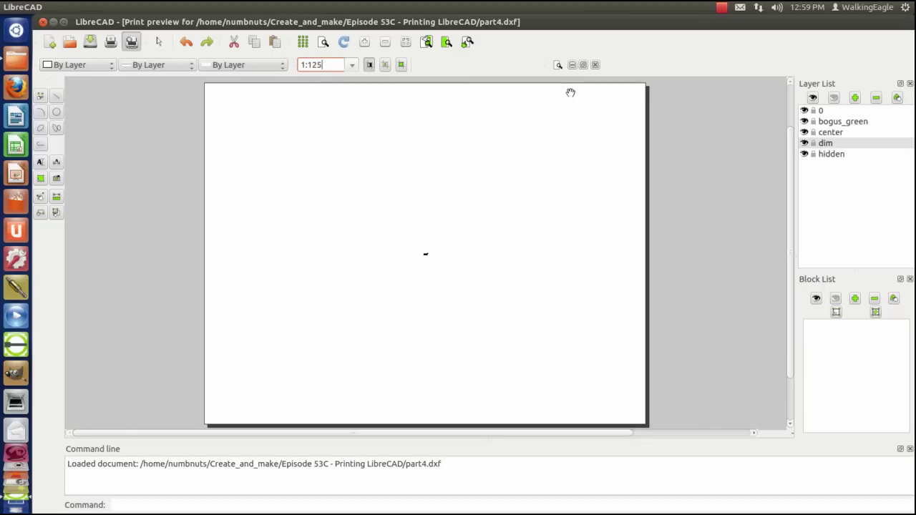
{"action": "left_click", "coordinate": [310, 65]}
{"action": "type", "text": "."}
{"action": "key", "text": "Return"}
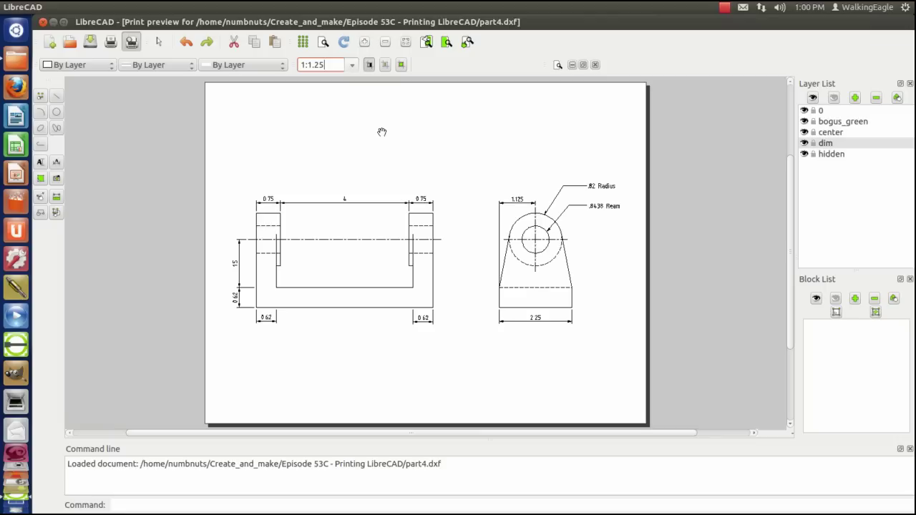
Set the print scale to 1" = 2" and open the hidden layer's settings (Yellow, 0.18mm, Dash).
{"action": "left_click", "coordinate": [351, 65]}
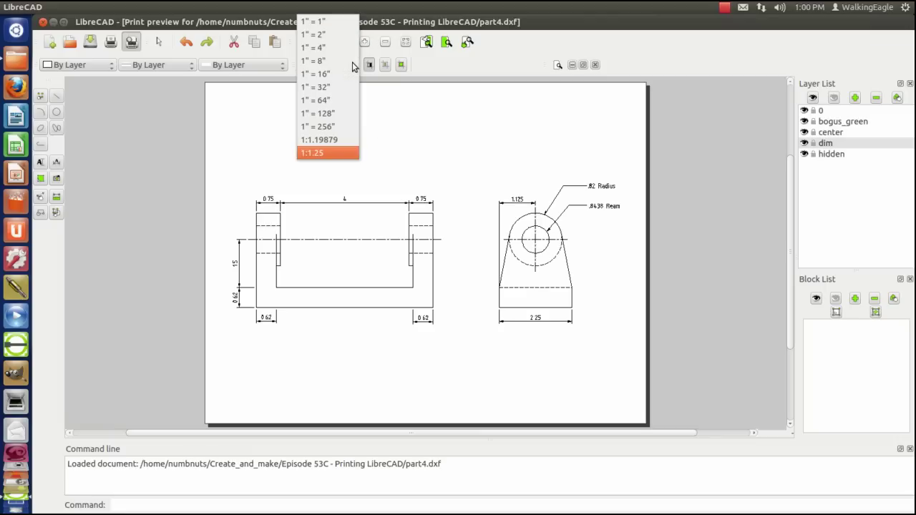
{"action": "left_click", "coordinate": [320, 36]}
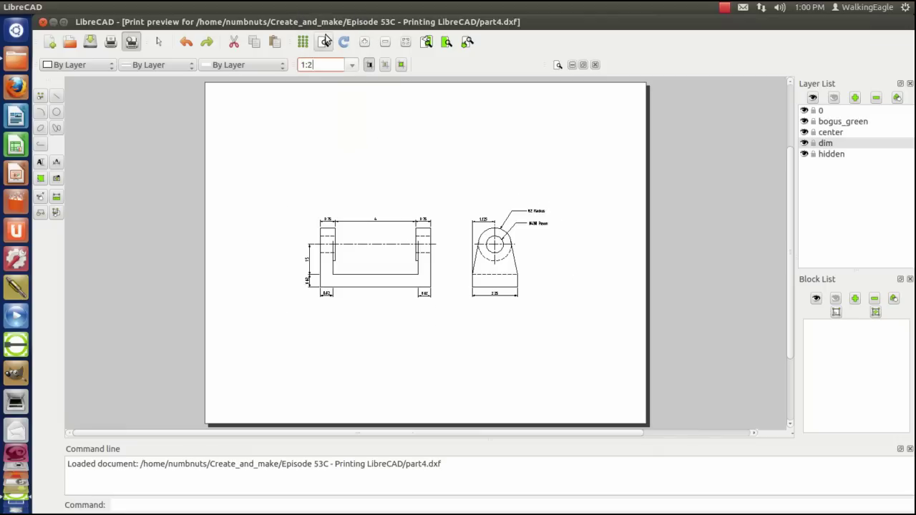
{"action": "left_click", "coordinate": [829, 154]}
{"action": "left_click", "coordinate": [897, 98]}
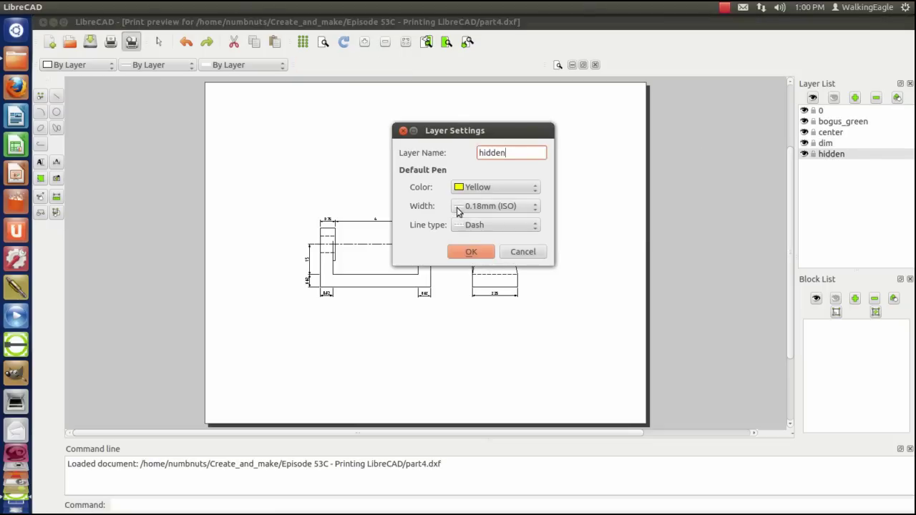
Close the hidden layer settings unchanged, then review and cancel the dim layer's settings (Cyan, 0.13mm, Continuous).
{"action": "left_click", "coordinate": [530, 254]}
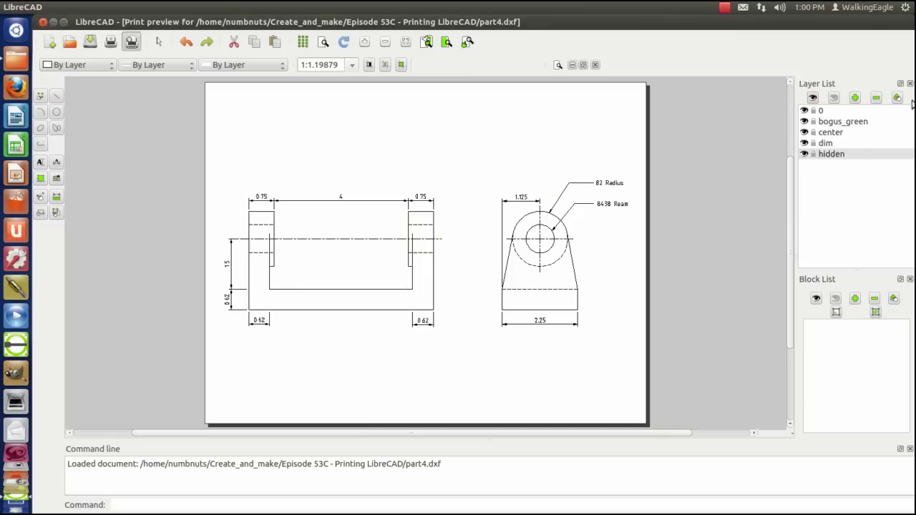
{"action": "left_click", "coordinate": [826, 144]}
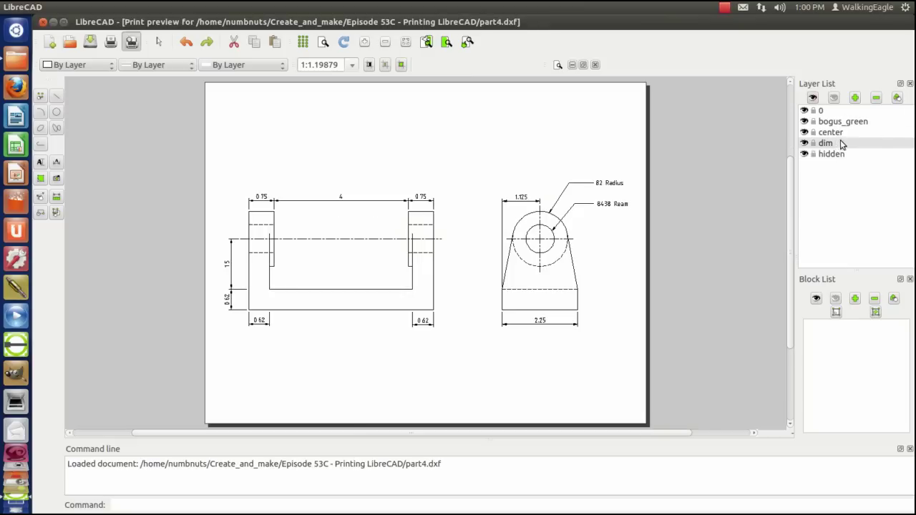
{"action": "left_click", "coordinate": [896, 98]}
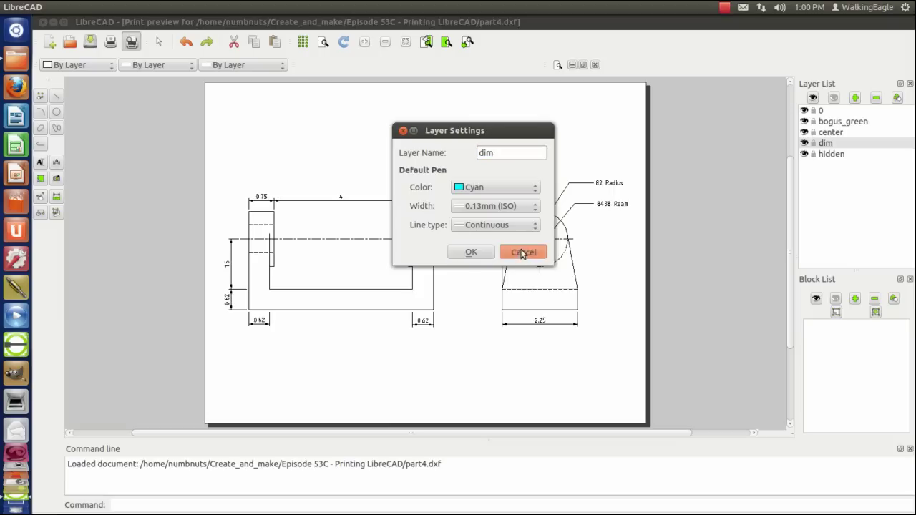
{"action": "left_click", "coordinate": [523, 252]}
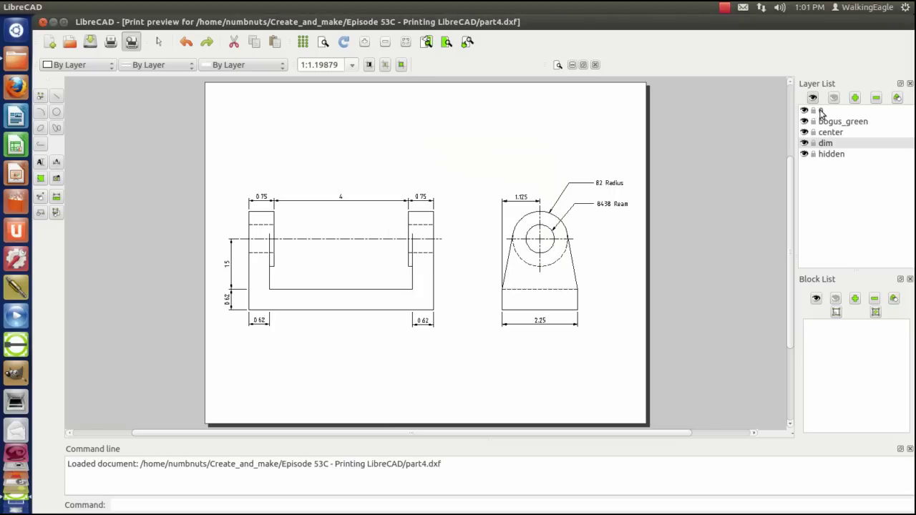
Set layer 0's line width to 0.25mm (ISO) in its Layer Settings.
{"action": "left_click", "coordinate": [820, 112]}
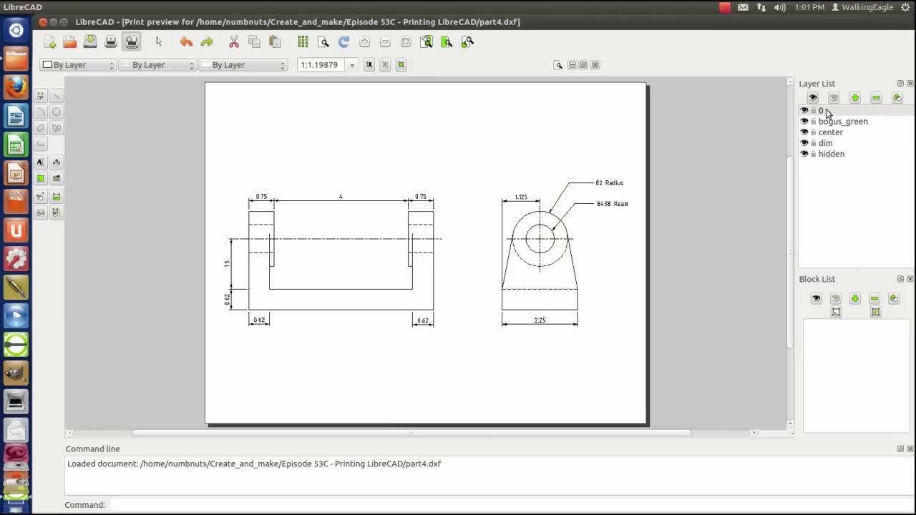
{"action": "left_click", "coordinate": [897, 98]}
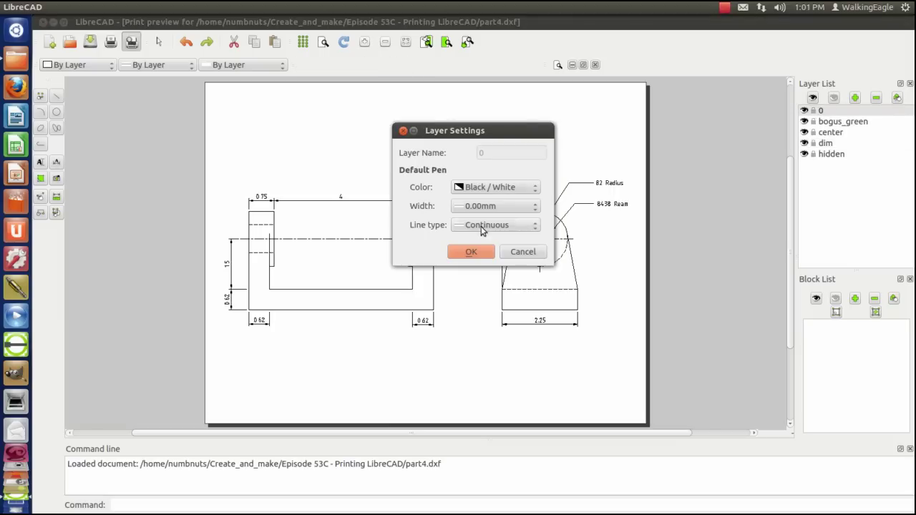
{"action": "left_click", "coordinate": [535, 210]}
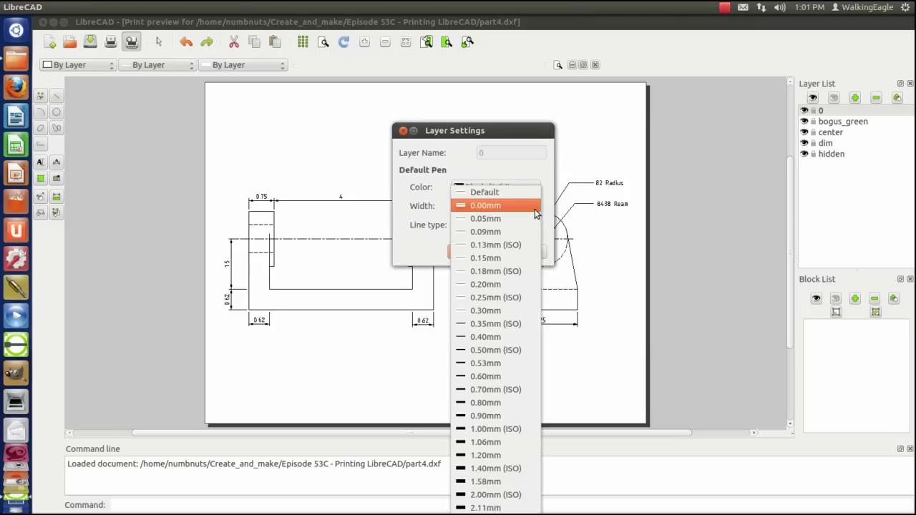
{"action": "left_click", "coordinate": [493, 298]}
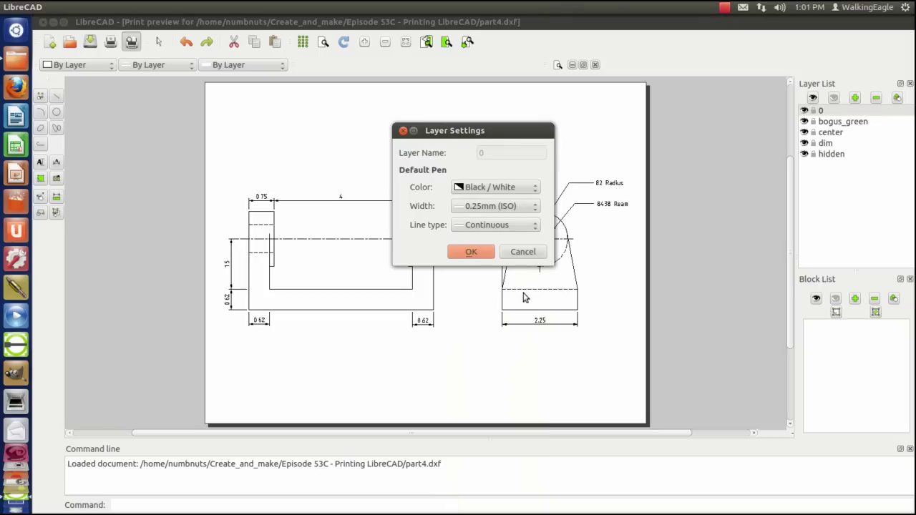
{"action": "left_click", "coordinate": [471, 254]}
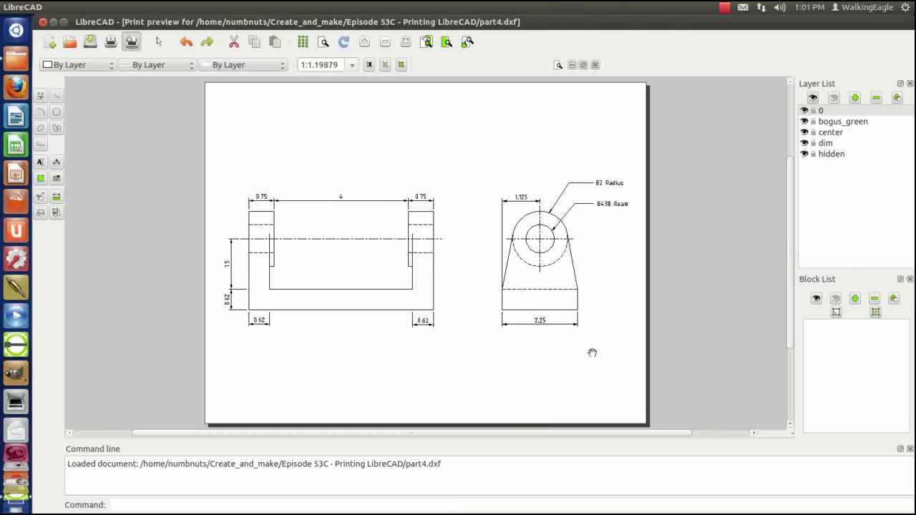
Choose the 1" = 2" preset, then edit the print scale to read 1:1.5.
{"action": "left_click", "coordinate": [352, 67]}
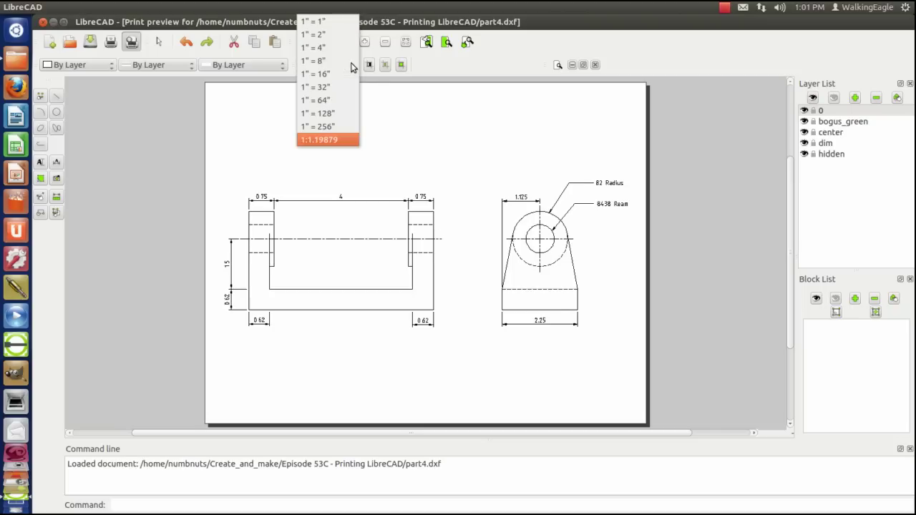
{"action": "left_click", "coordinate": [328, 35]}
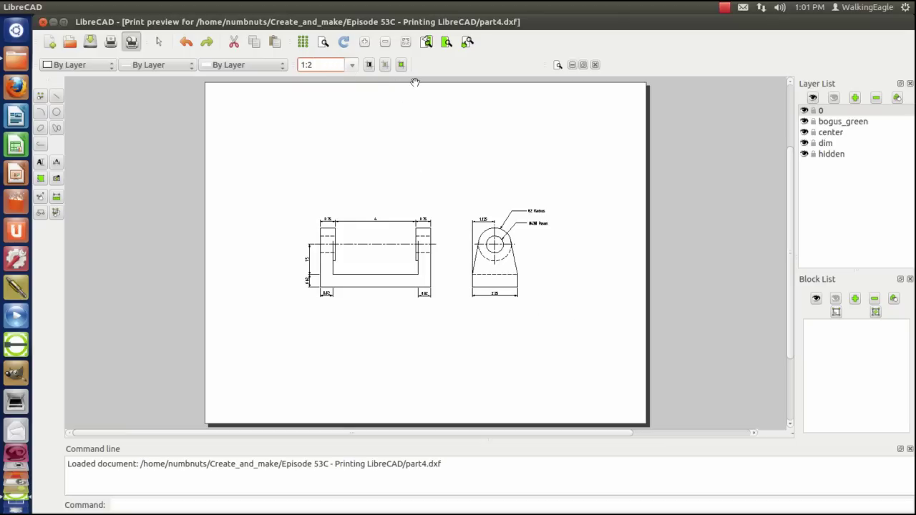
{"action": "key", "text": "Up"}
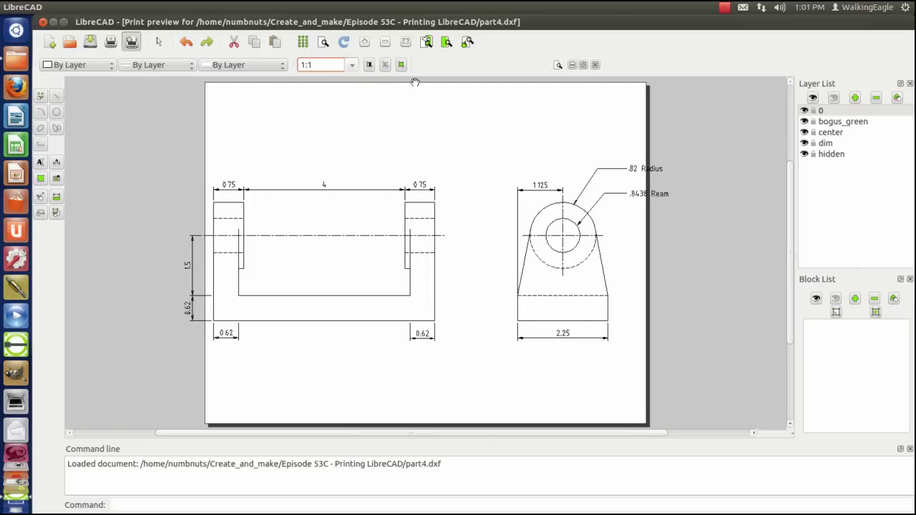
{"action": "type", "text": ".5"}
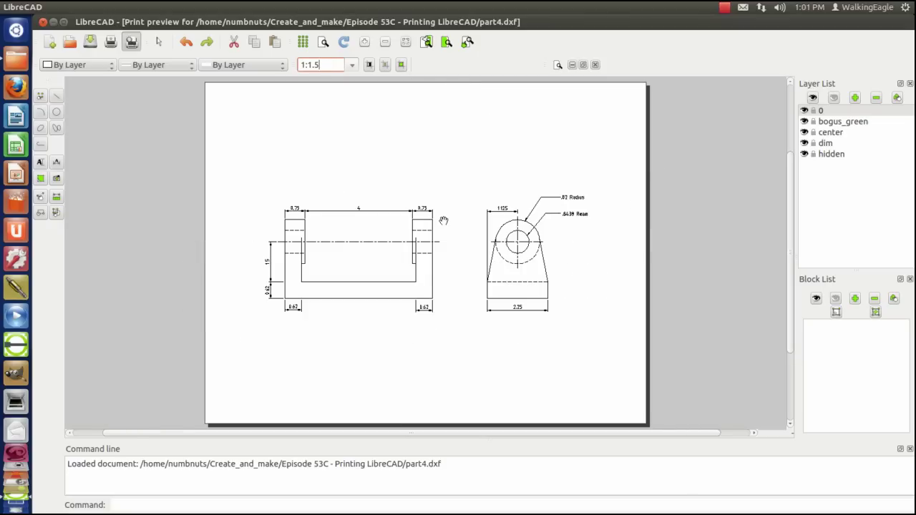